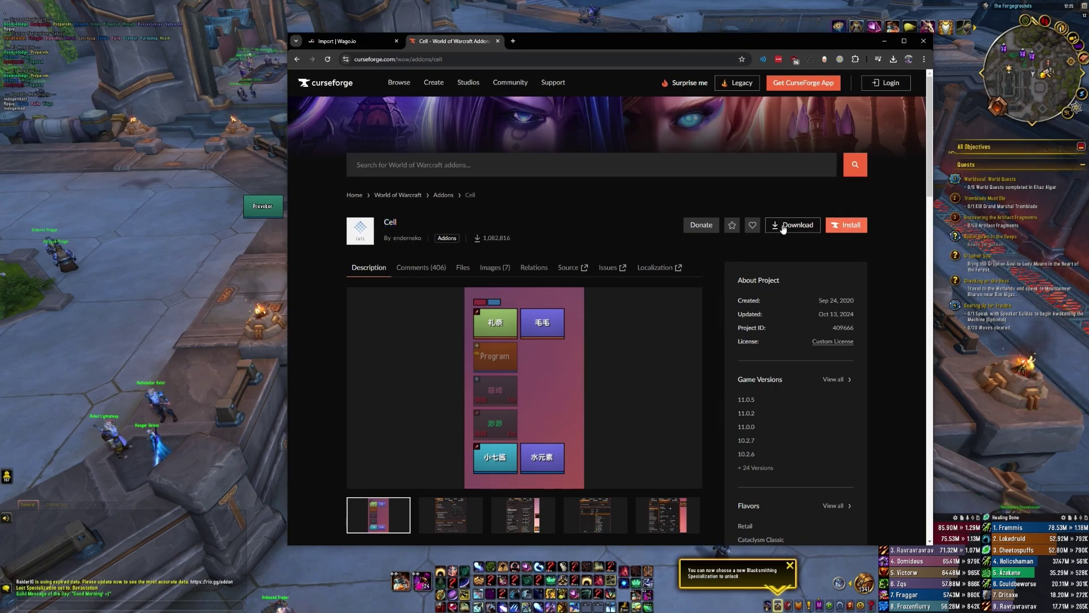
Confirm Cell and Cell - Unit Frames are enabled in the game's AddOn List.
scroll(603, 257, down, 3)
scroll(603, 257, up, 1)
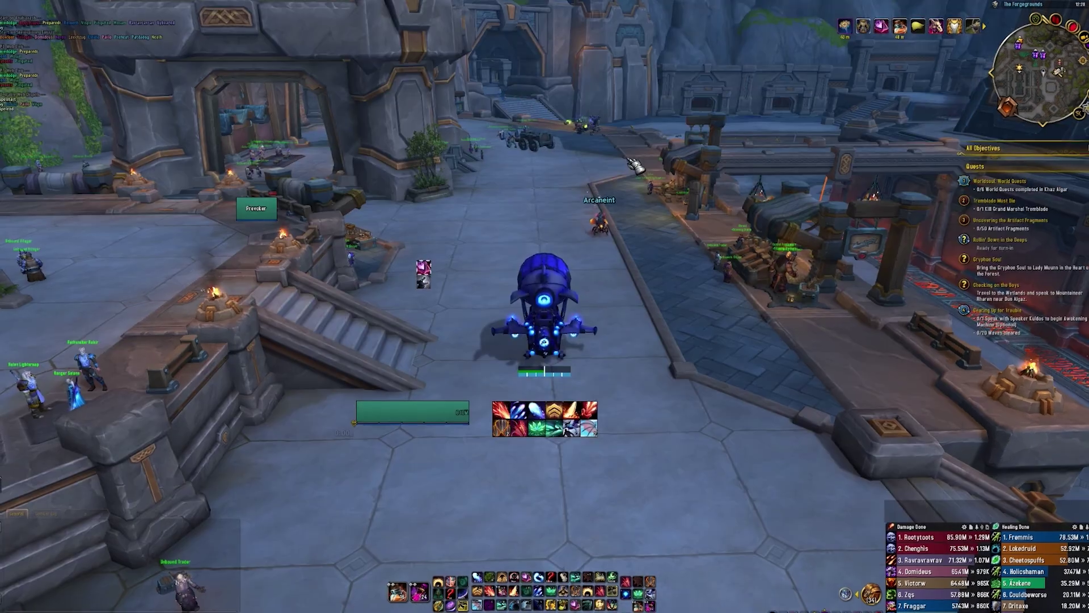
key(Escape)
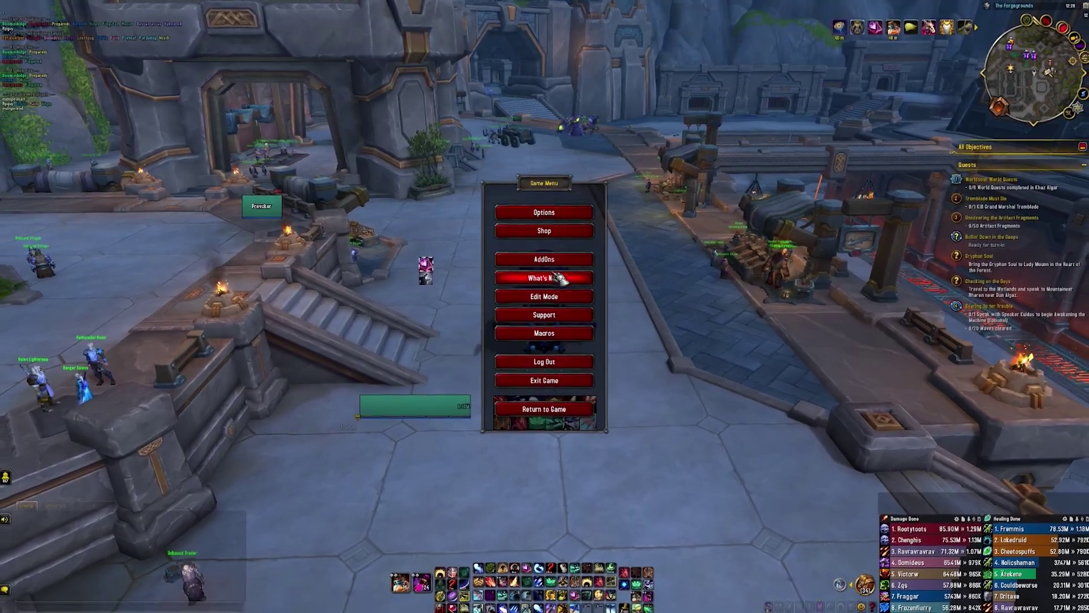
click(547, 253)
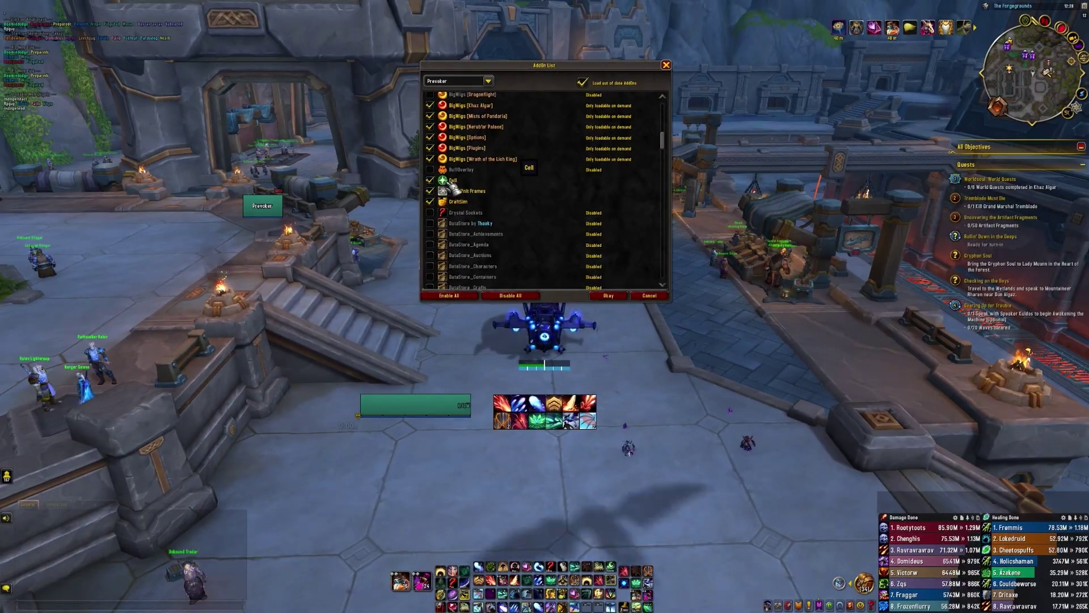
key(Escape)
key(Escape)
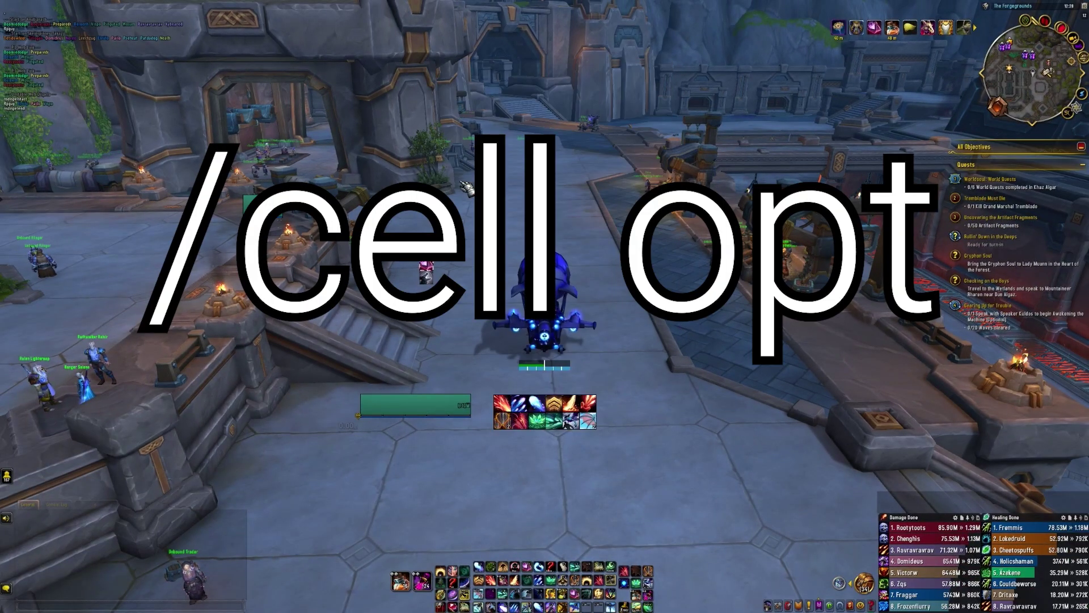
Open Cell's options with /cell opt and go to its About page.
text(/cell o)
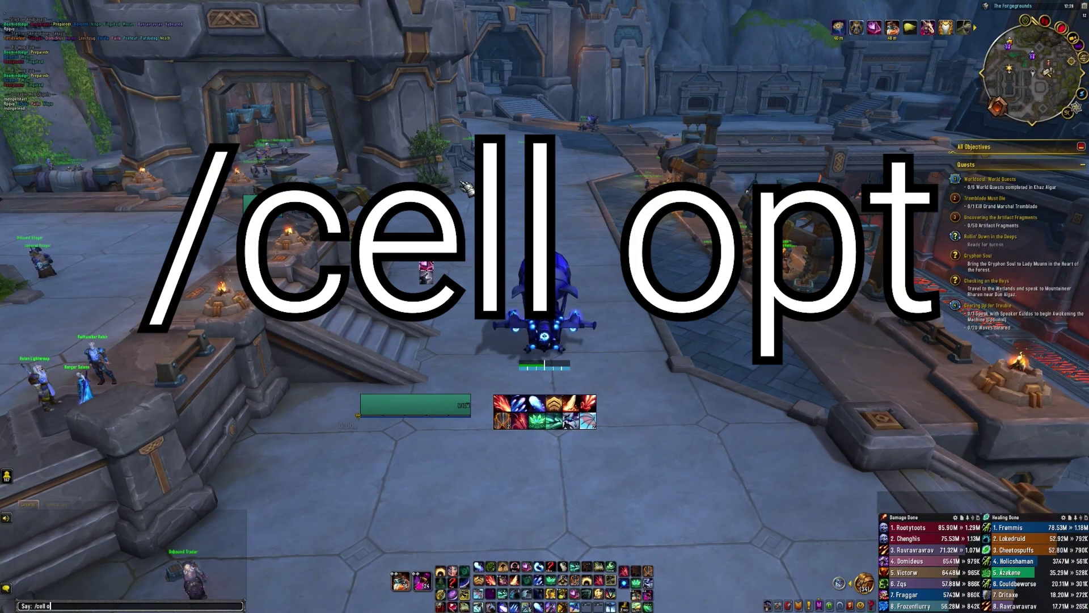
text(pt)
key(Return)
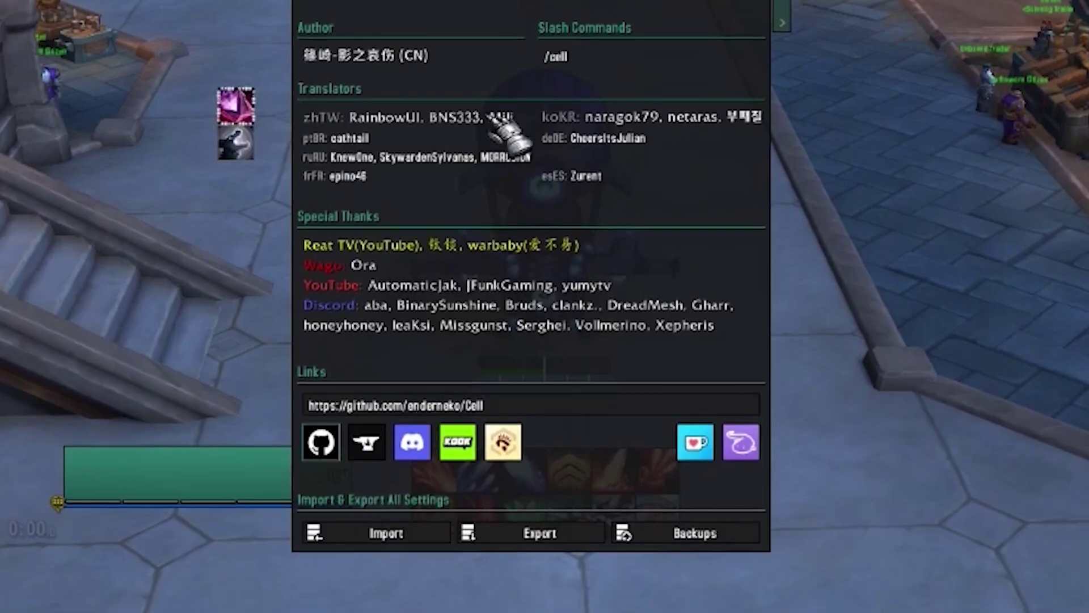
click(366, 442)
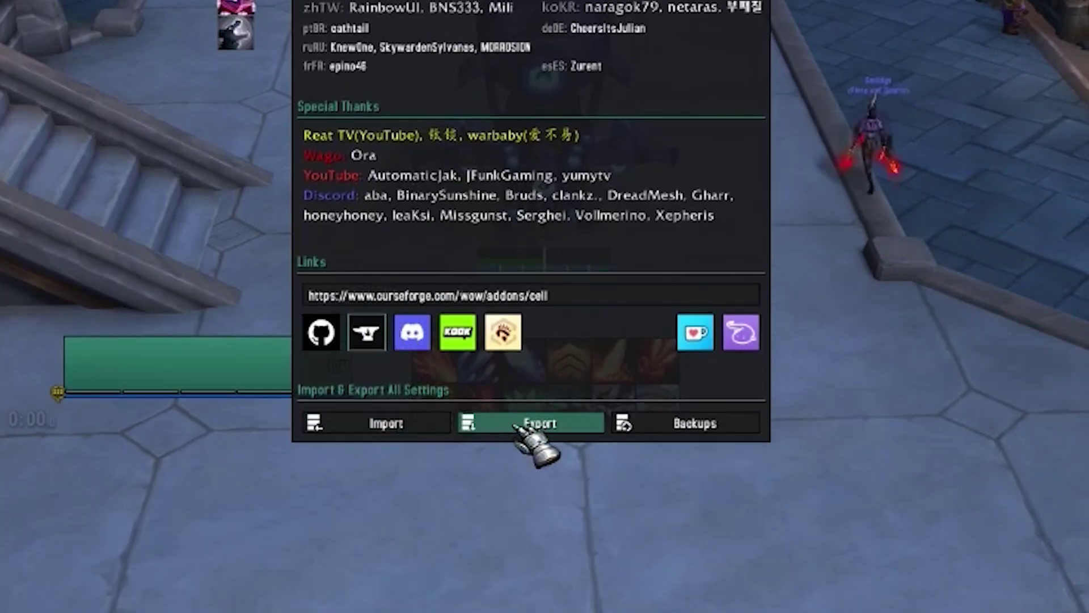
Open Cell's empty profile Import box, then switch to the Wago.io browser.
click(382, 426)
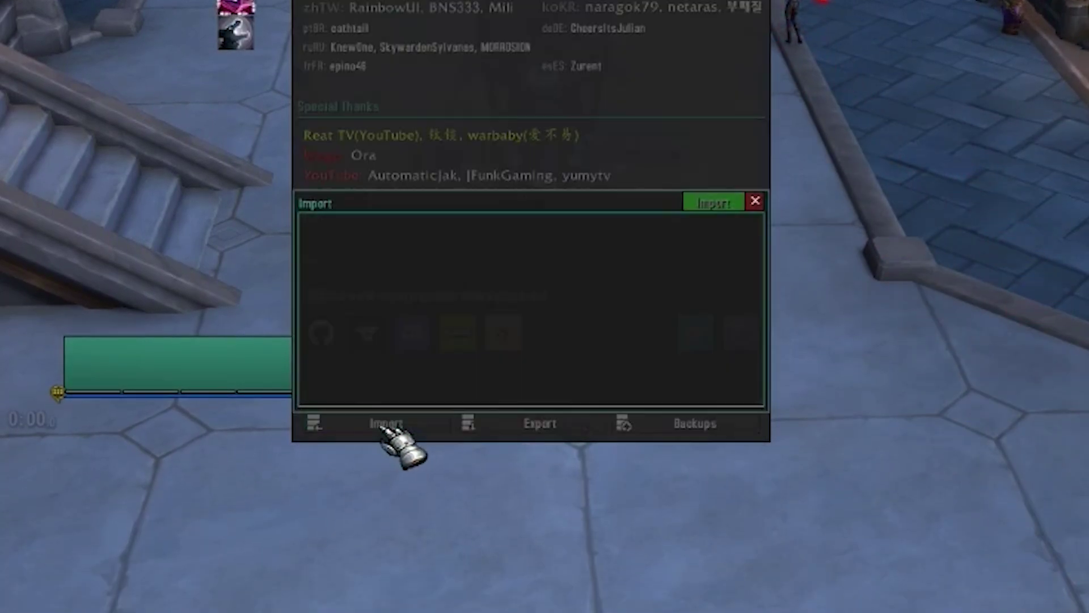
click(326, 226)
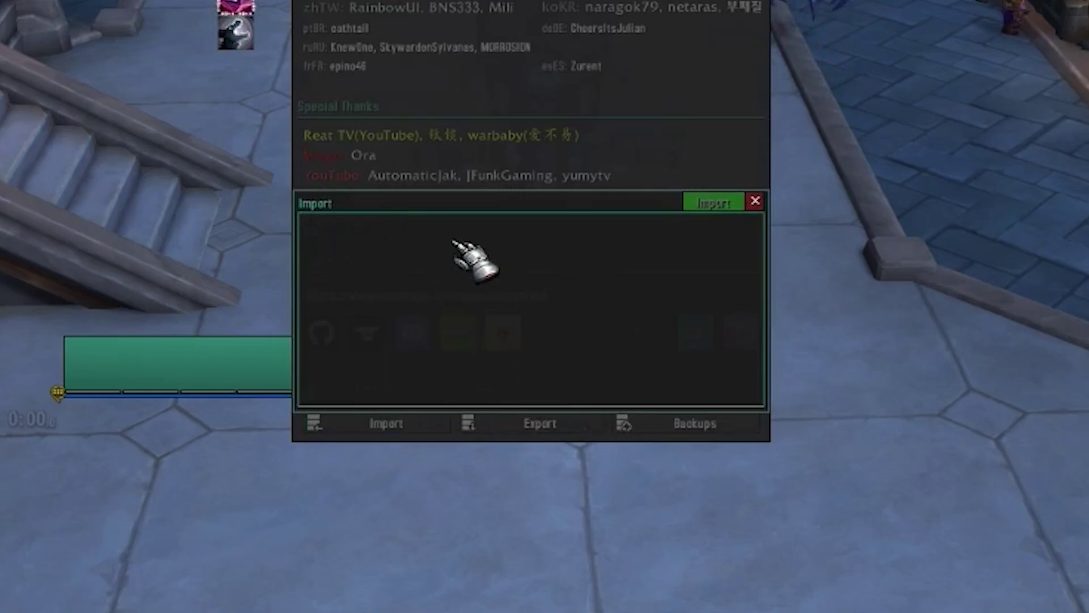
key(alt+Tab)
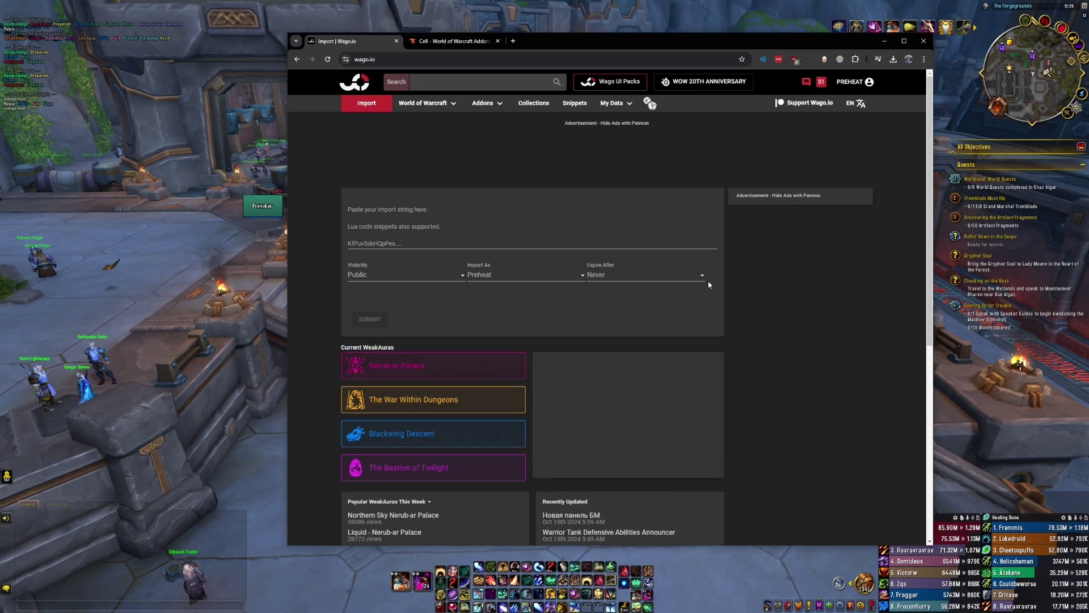
On Wago.io, browse World of Warcraft's More Imports to the Cell addon's shared profiles.
mouse_move(453, 107)
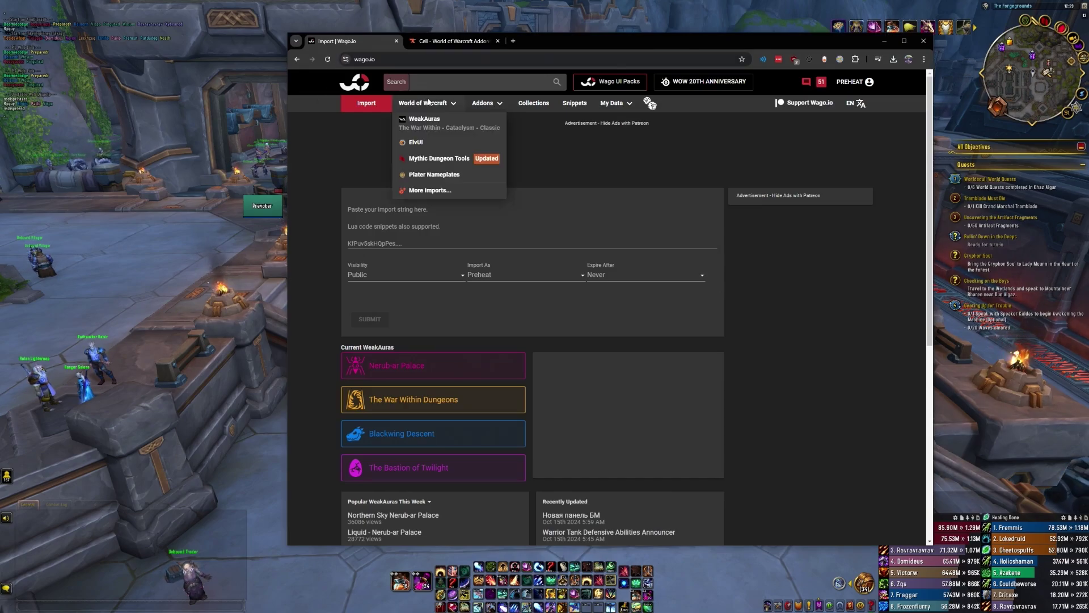
click(425, 191)
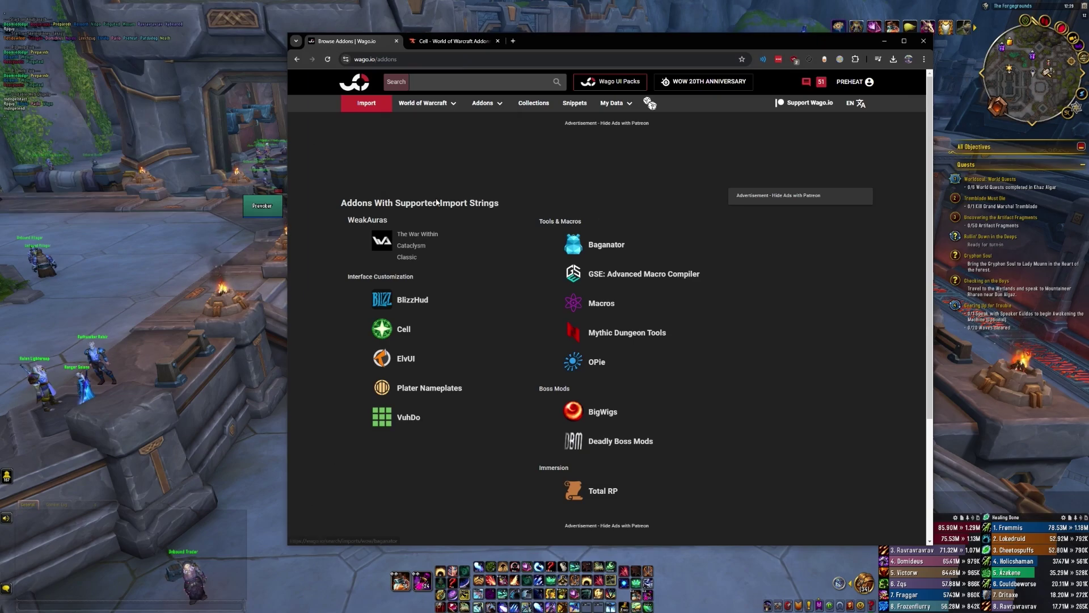
scroll(451, 236, down, 3)
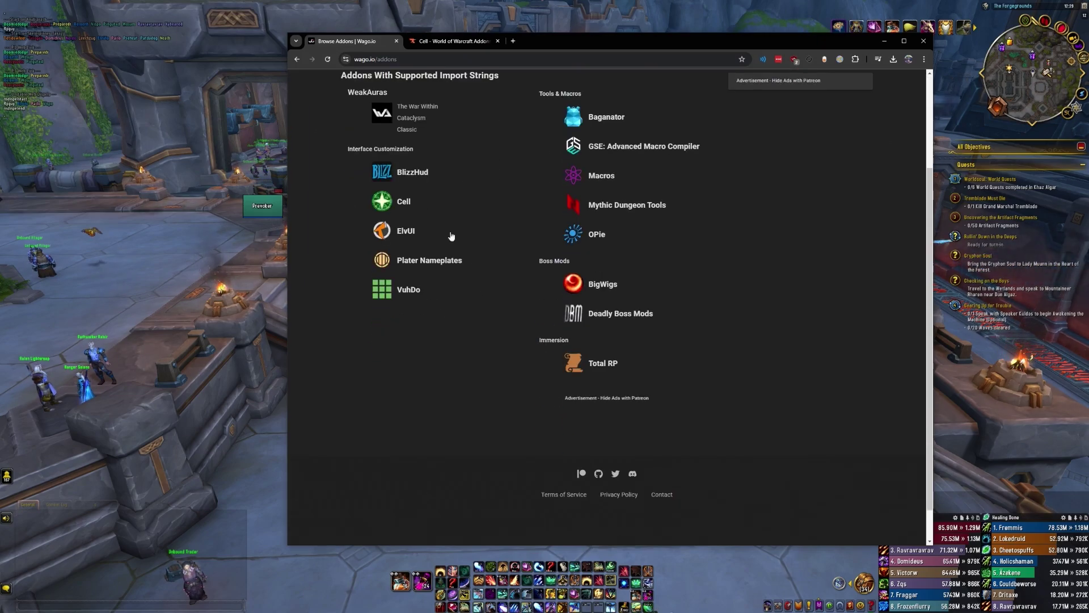
click(401, 202)
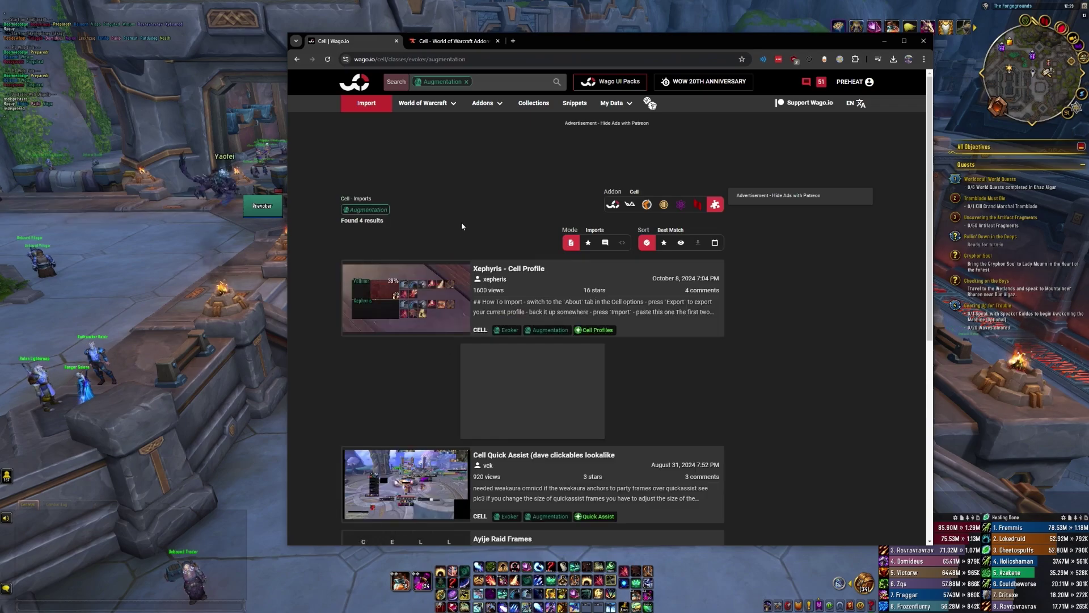
Copy the import string of the Augmentation Evoker 'Xephyris - Cell Profile'.
scroll(488, 216, down, 2)
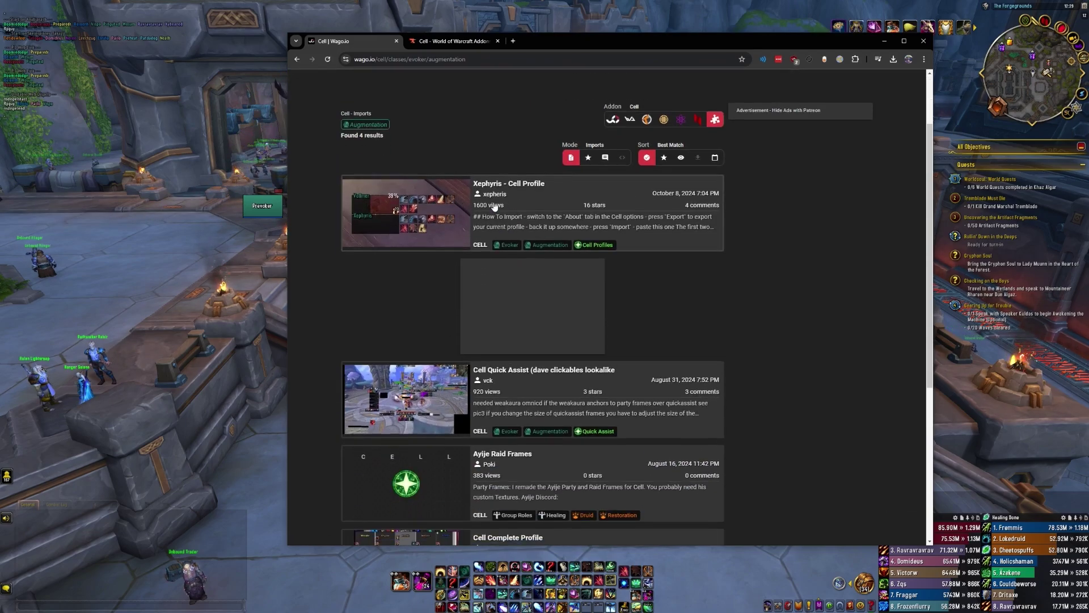
click(541, 206)
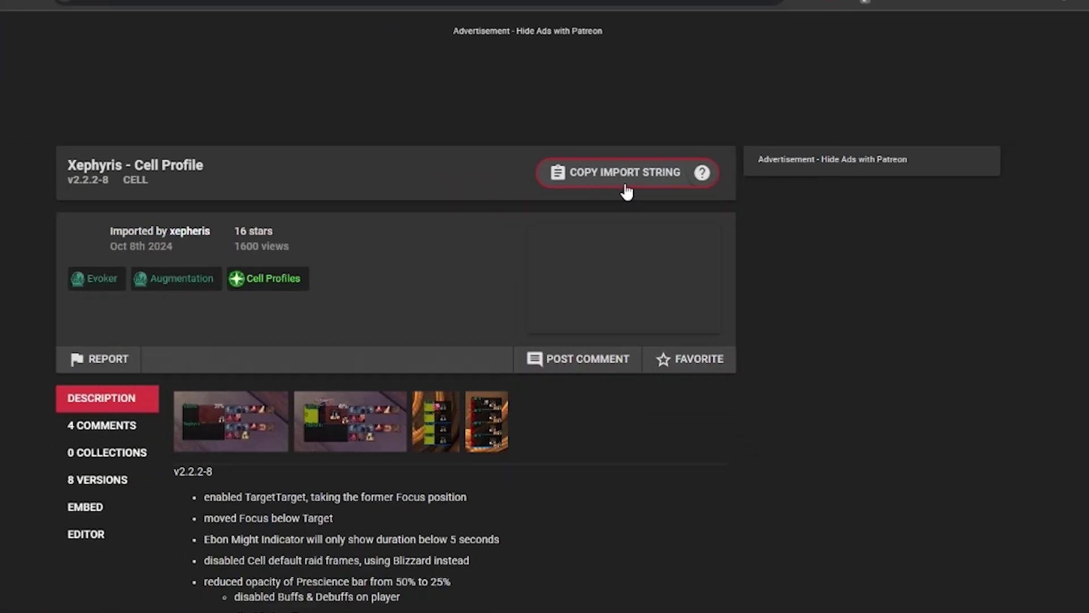
click(557, 221)
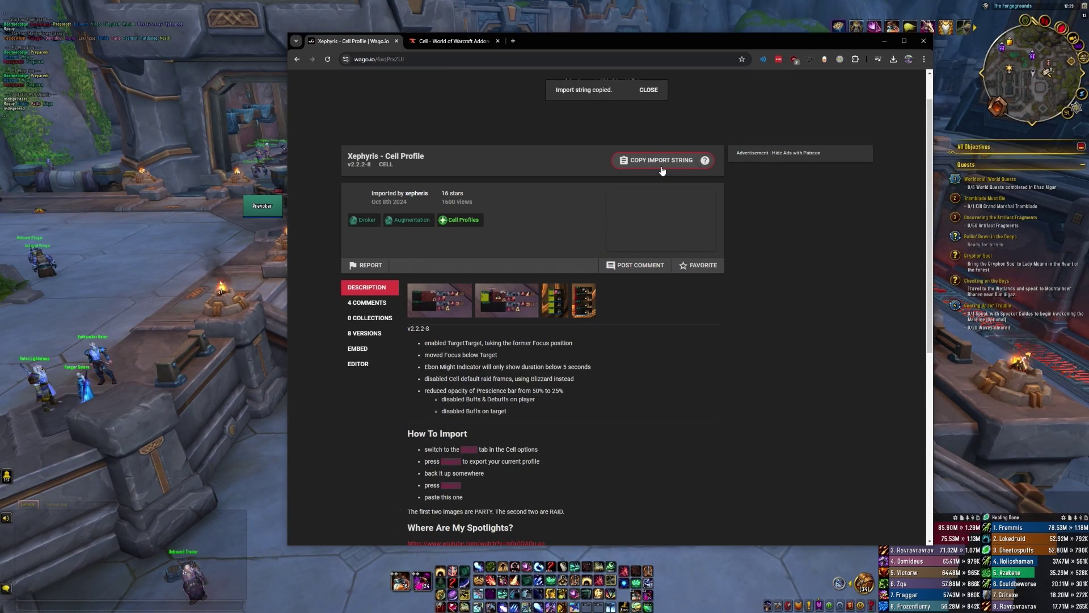
click(297, 59)
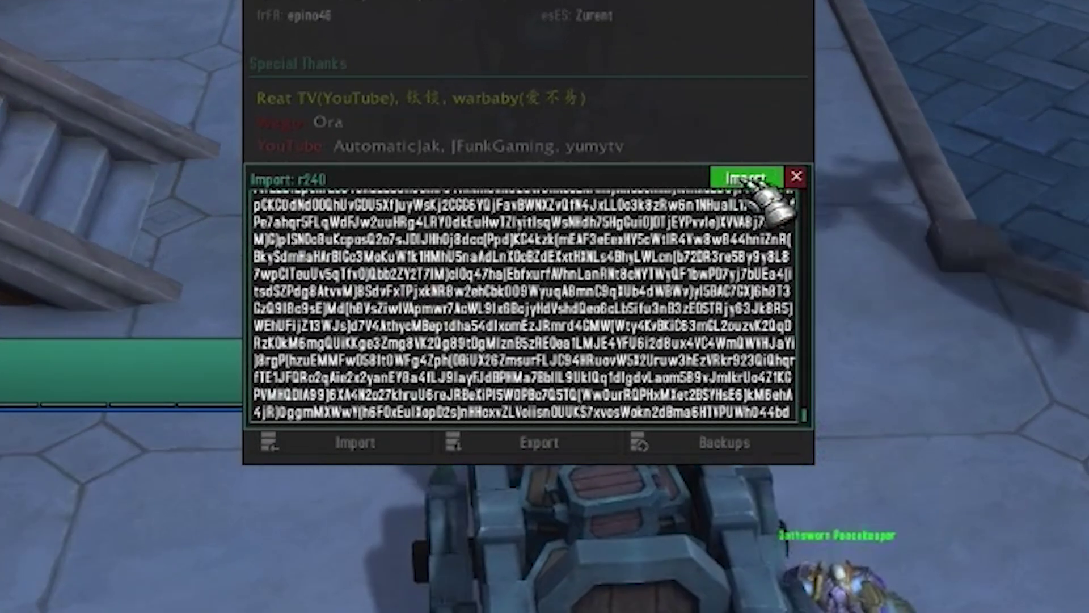
Import the pasted Xephyris profile string into Cell, accepting the settings overwrite.
click(746, 182)
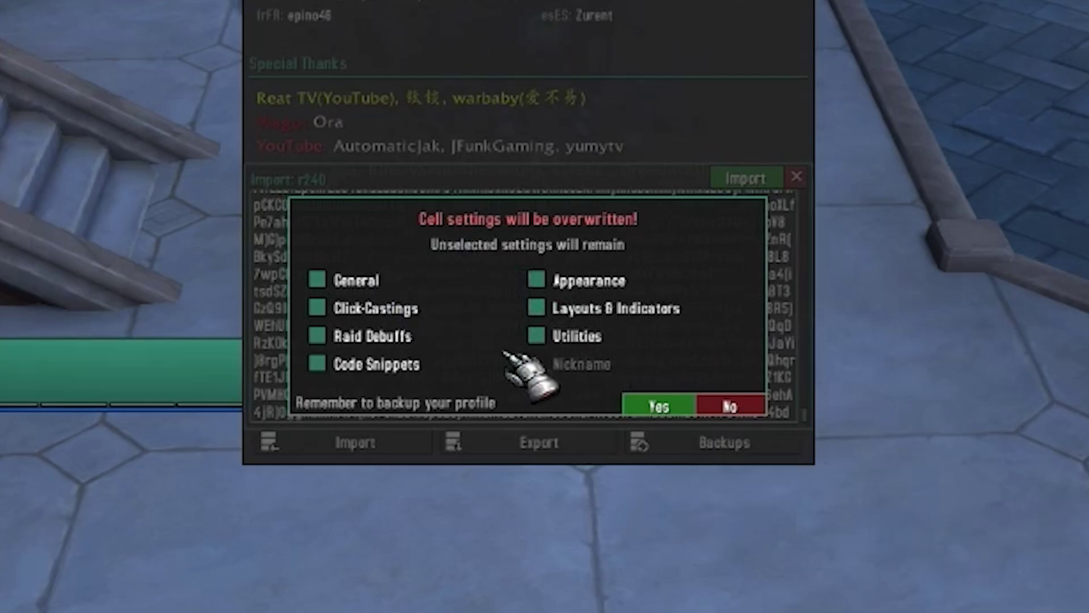
click(716, 407)
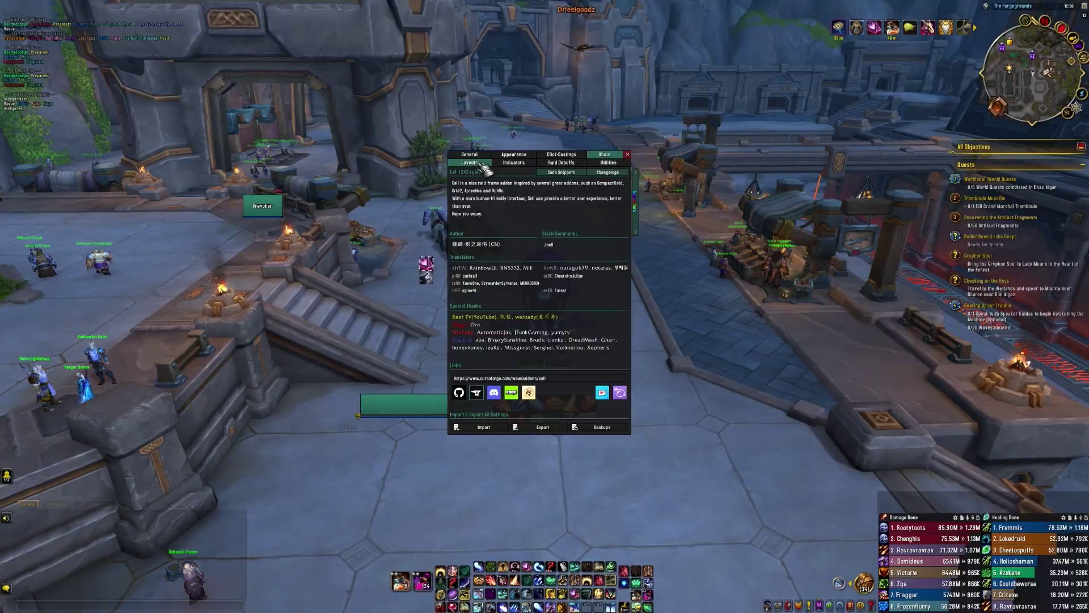
In Cell's Layouts settings, turn on the party Preview and move the window aside.
click(476, 163)
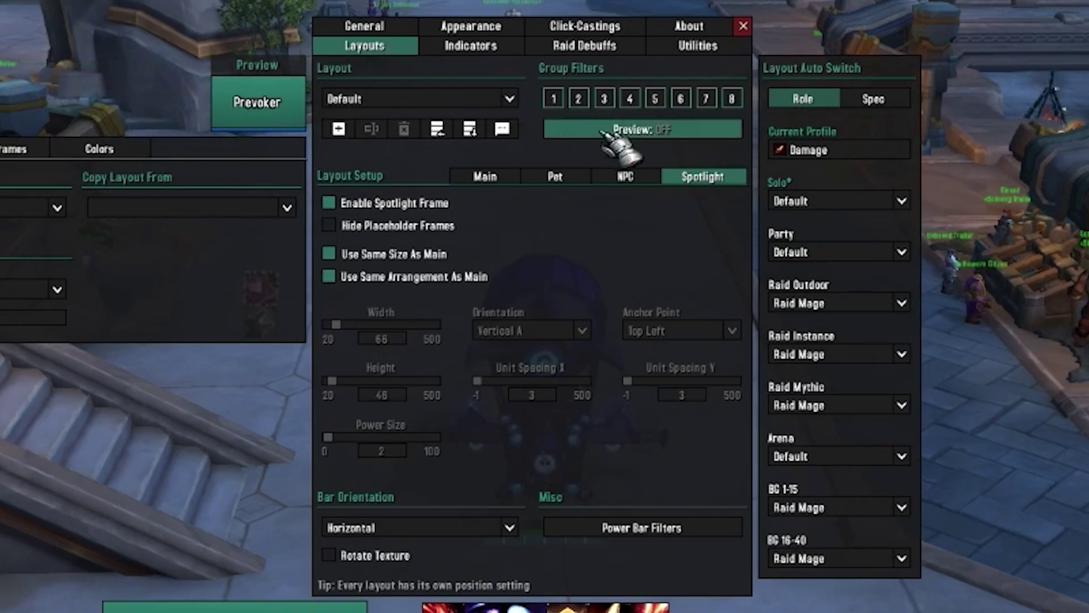
click(629, 135)
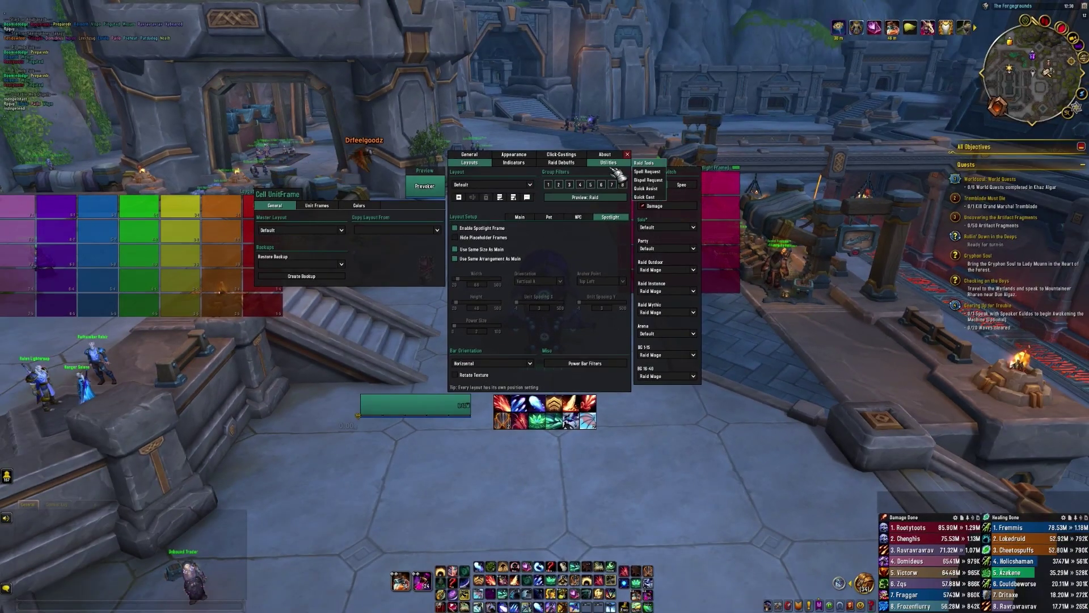
drag(570, 182, 539, 151)
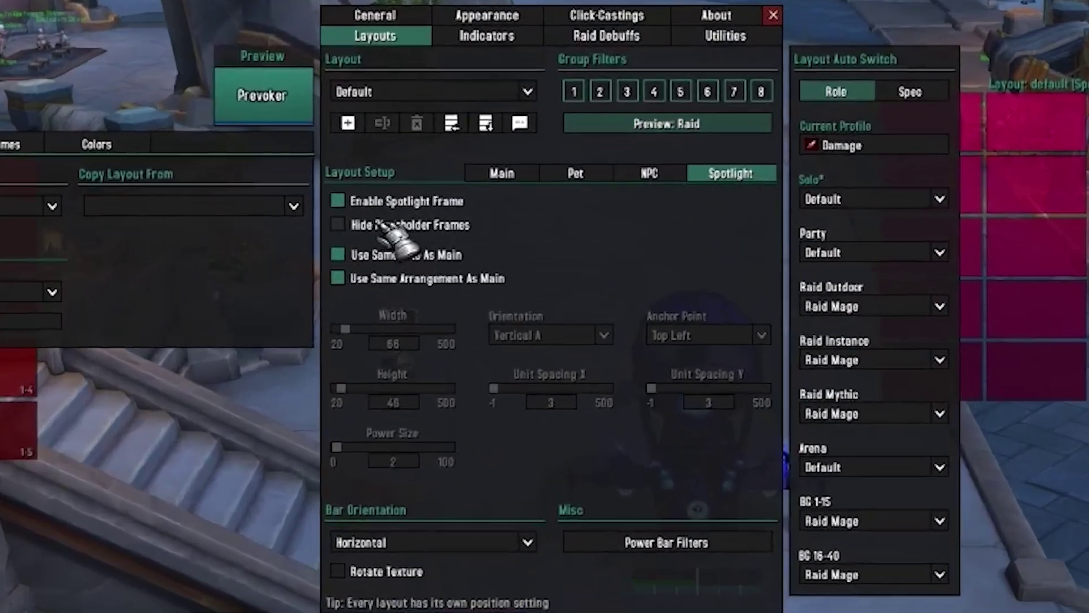
Place the Spotlight frame right of the character beside the raid preview, then close Cell's settings.
mouse_move(373, 211)
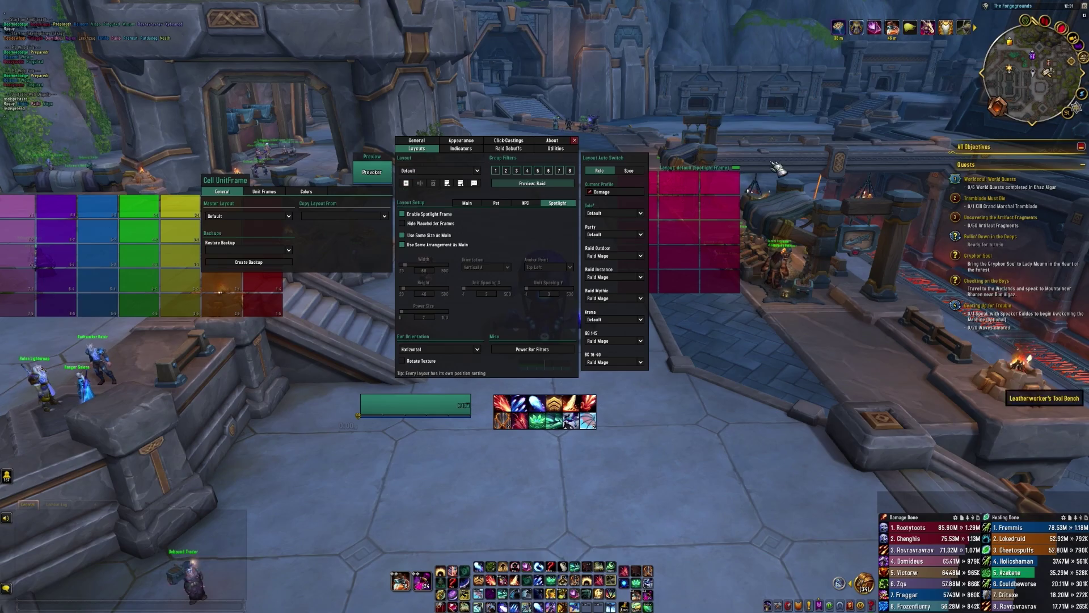
drag(741, 175, 748, 154)
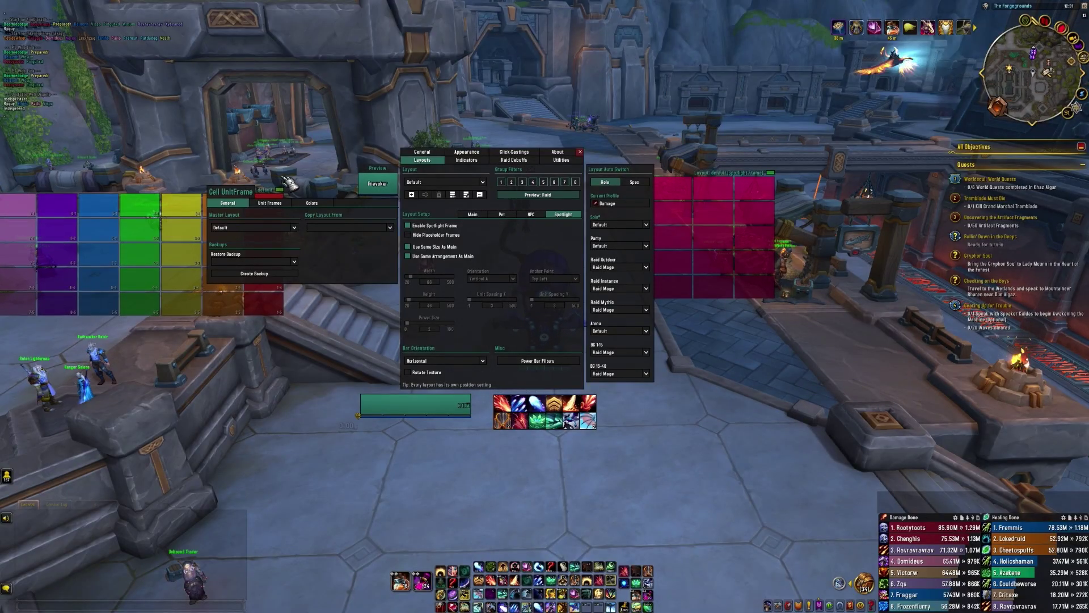
drag(291, 181, 295, 184)
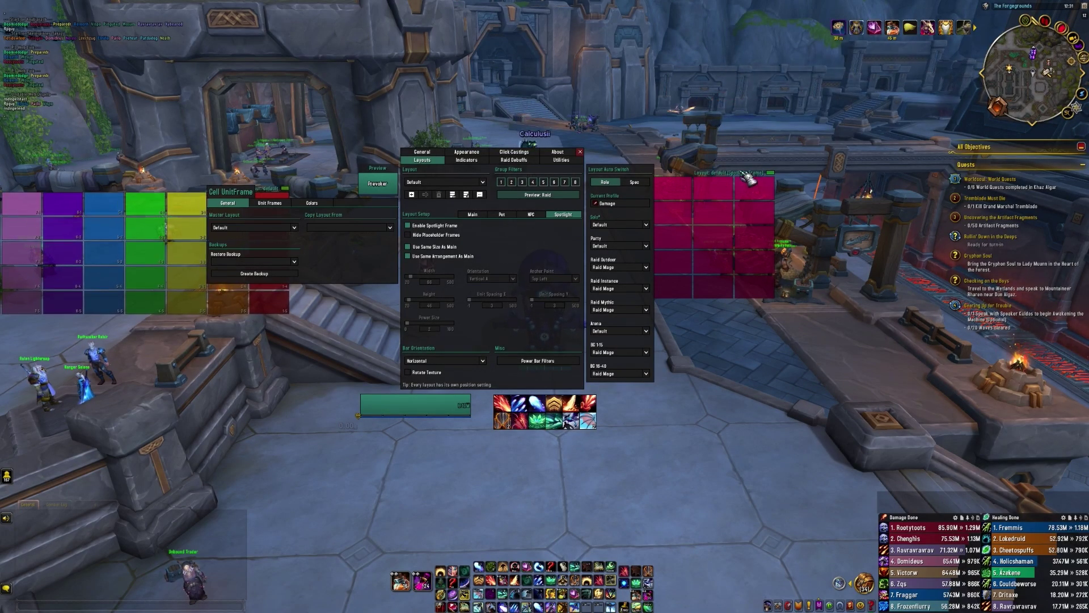
drag(770, 173, 772, 177)
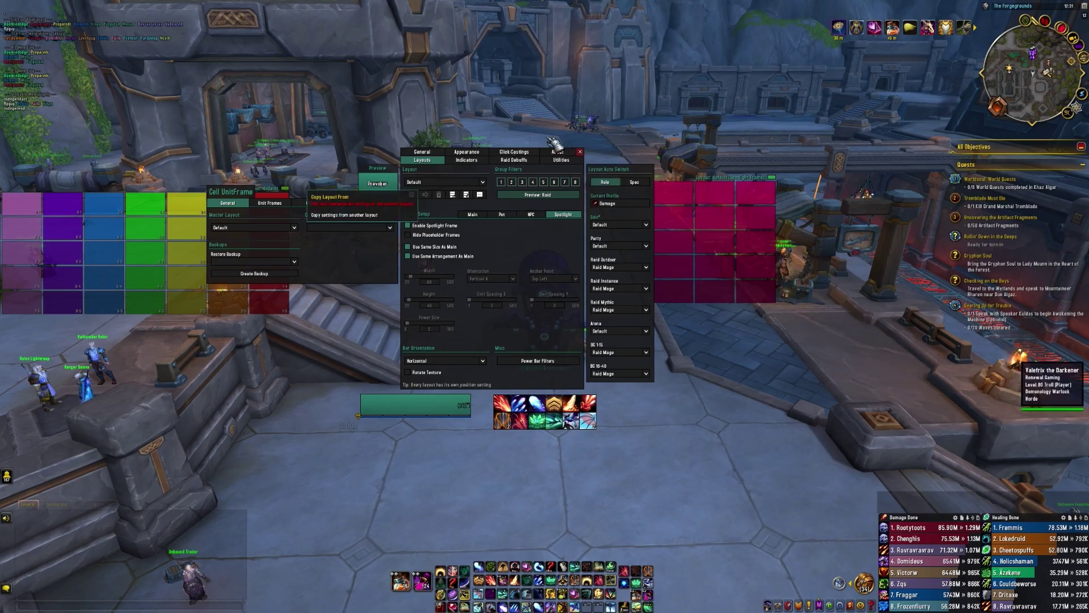
click(580, 153)
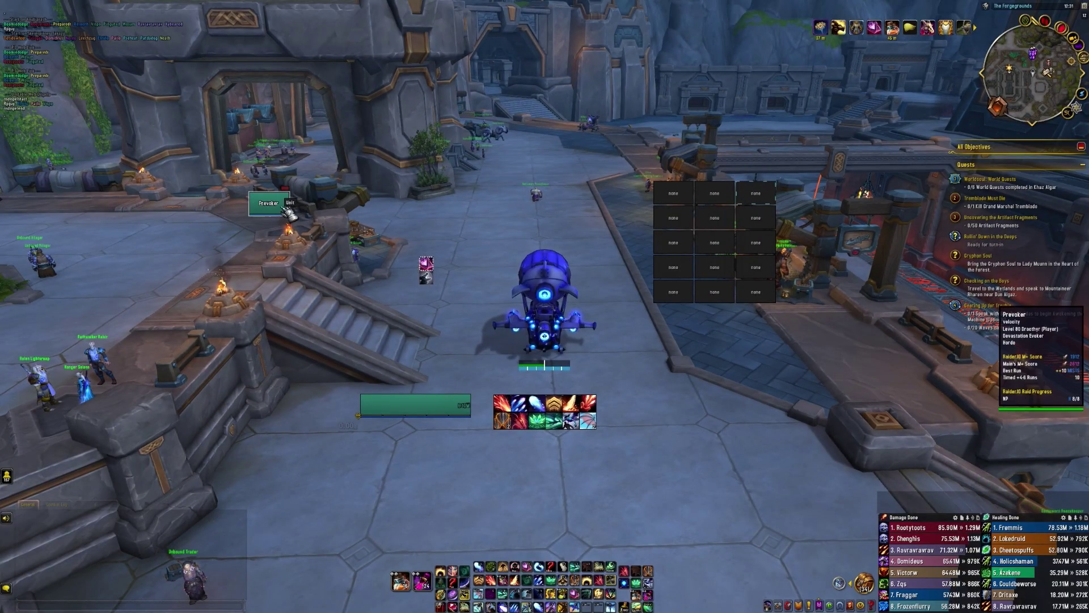
Assign your own unit to the top-right Spotlight slot, leaving the other fourteen 'none'.
drag(290, 212, 769, 196)
click(767, 197)
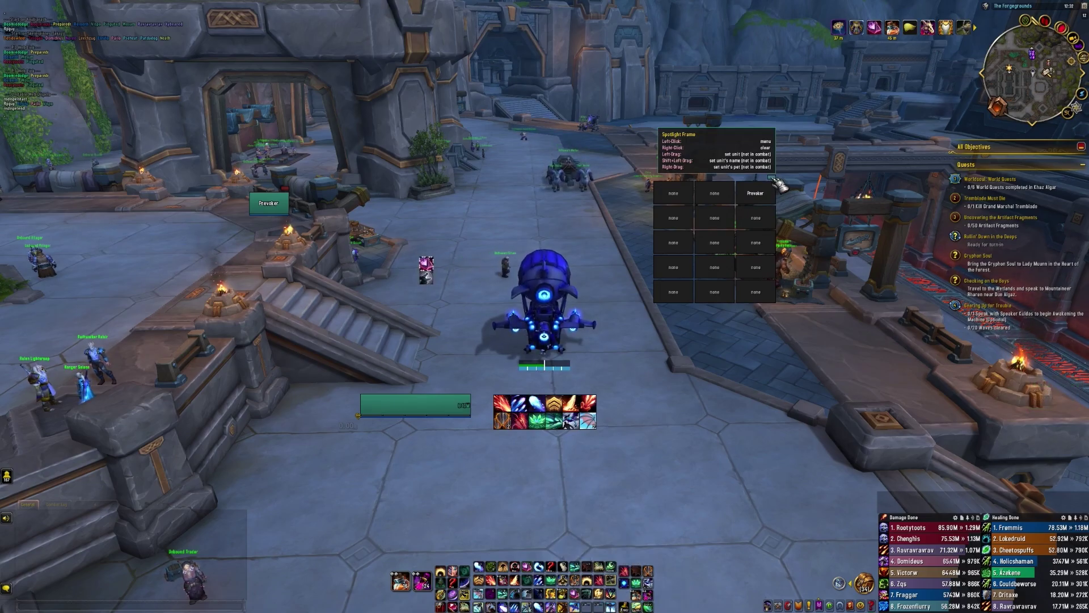
drag(837, 192, 836, 193)
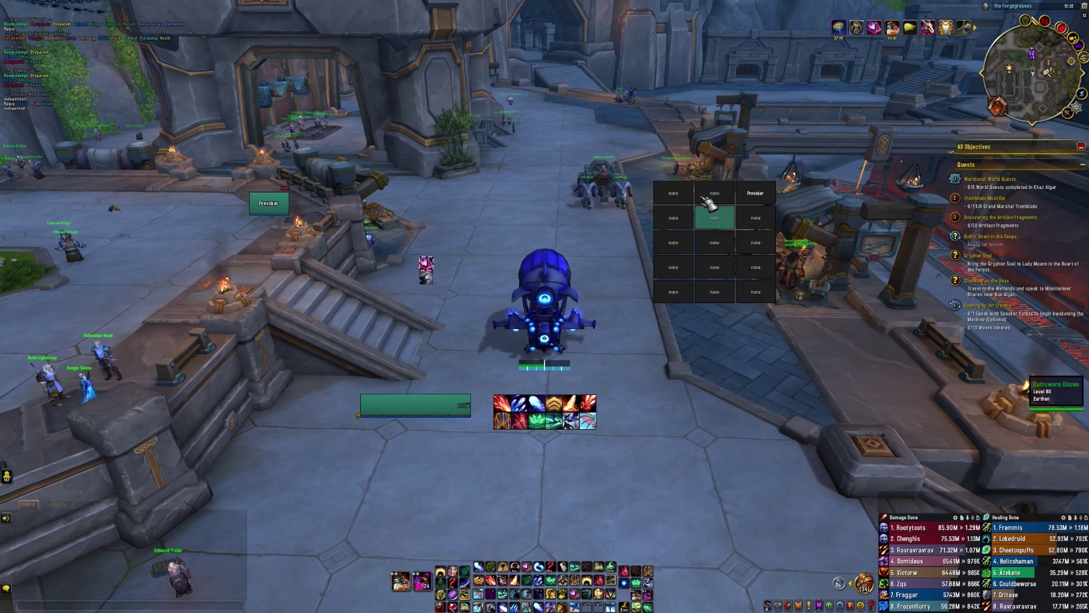
mouse_move(774, 178)
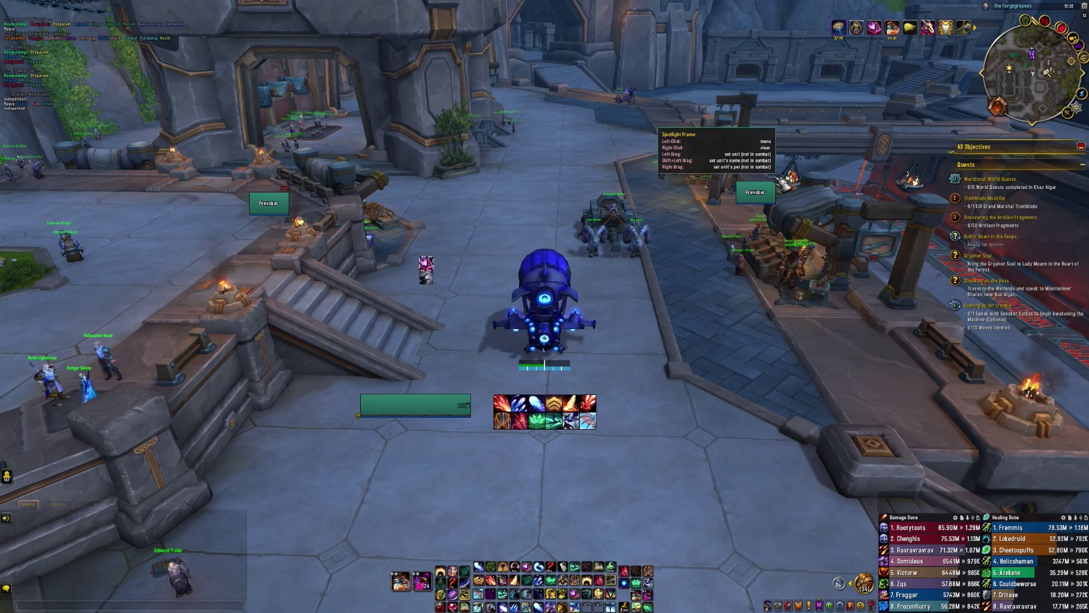
click(763, 191)
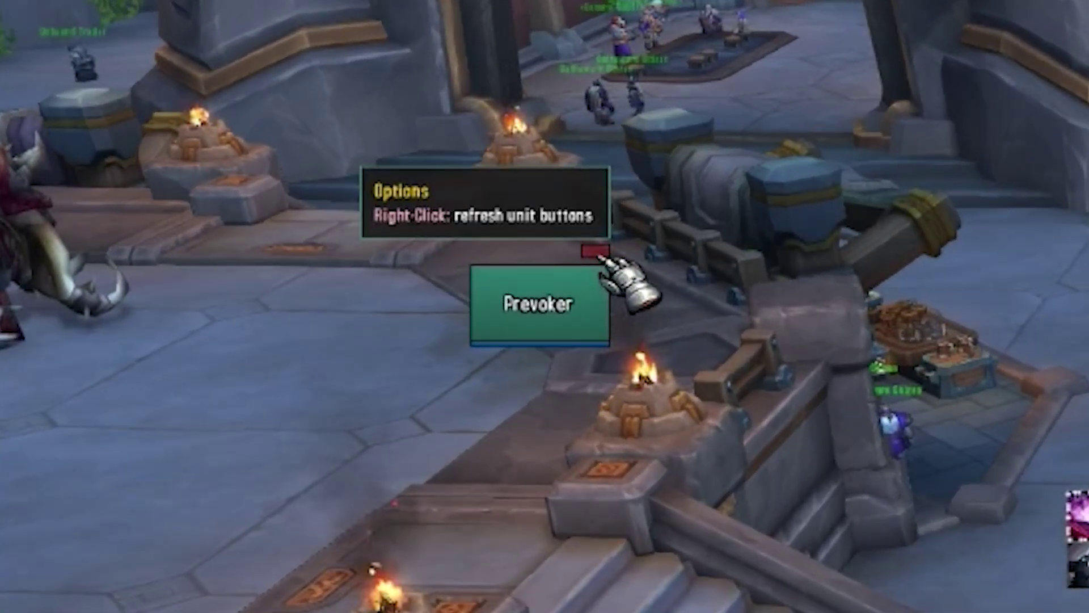
Open Cell's Indicators settings and select the Auggie layout.
click(595, 252)
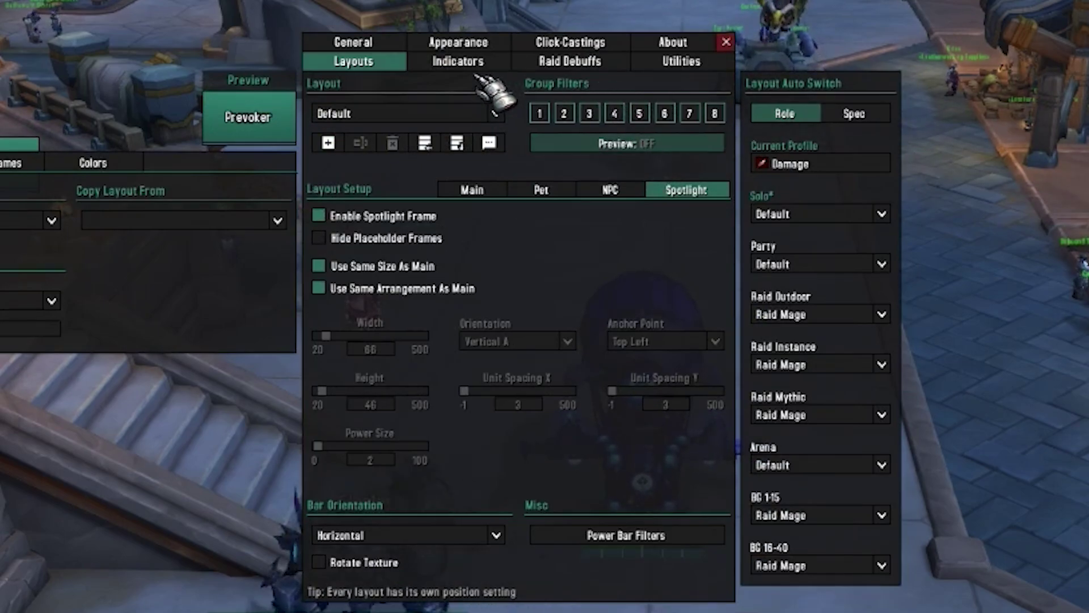
click(458, 63)
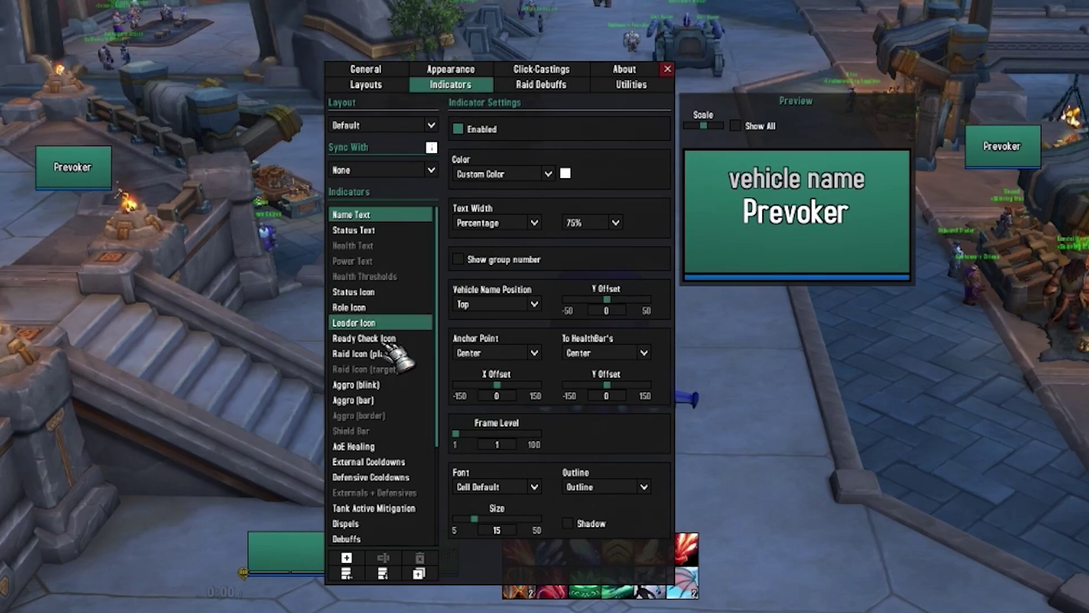
scroll(401, 352, down, 3)
click(431, 125)
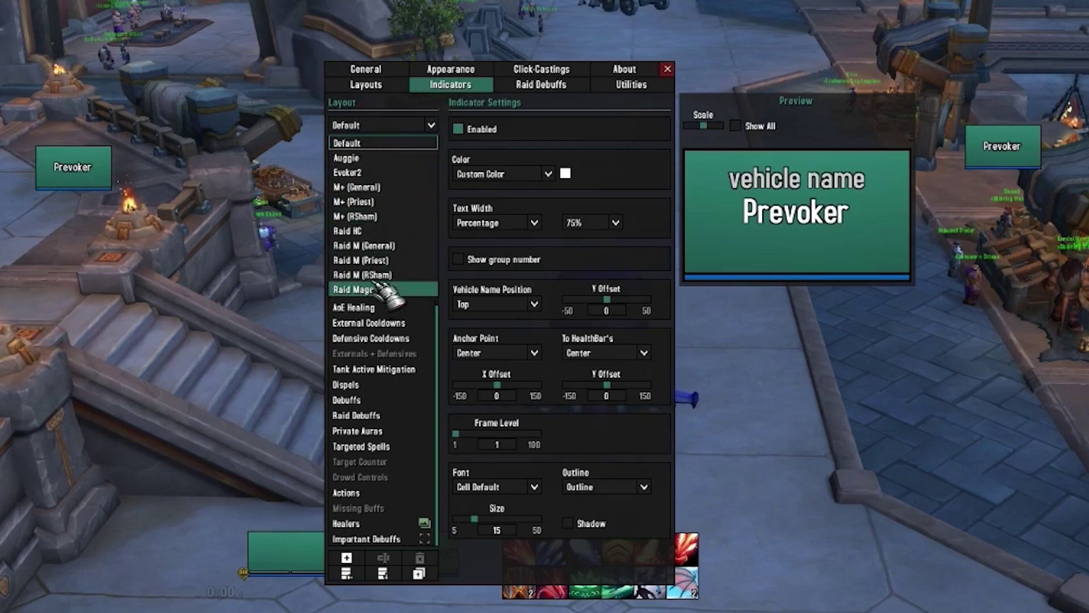
click(366, 158)
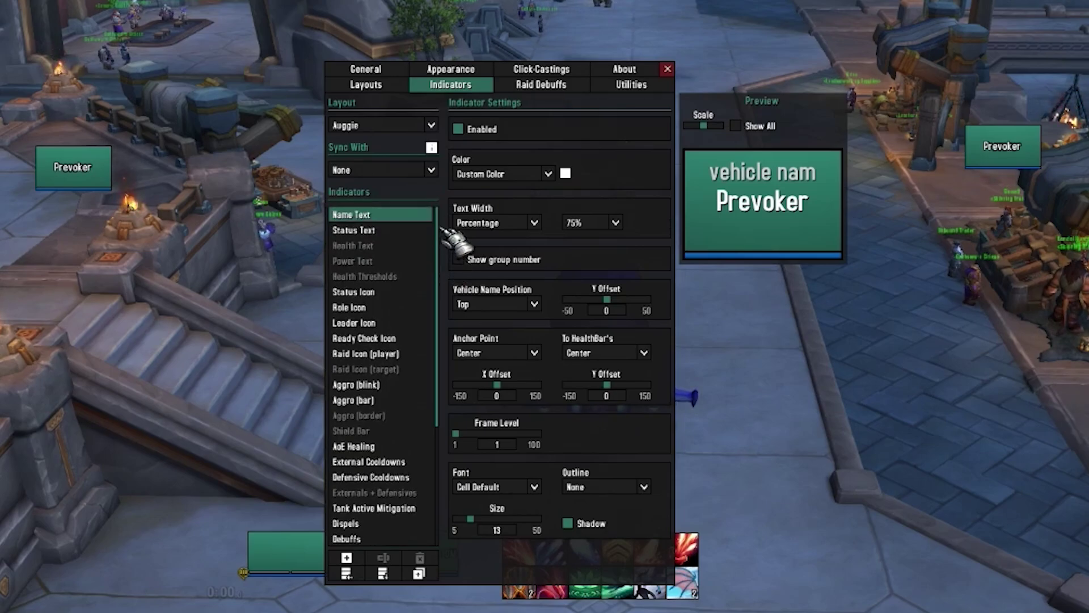
Review the Augmentation indicators, ending on Prescience Icon tracking Prescience (410089).
scroll(433, 312, down, 6)
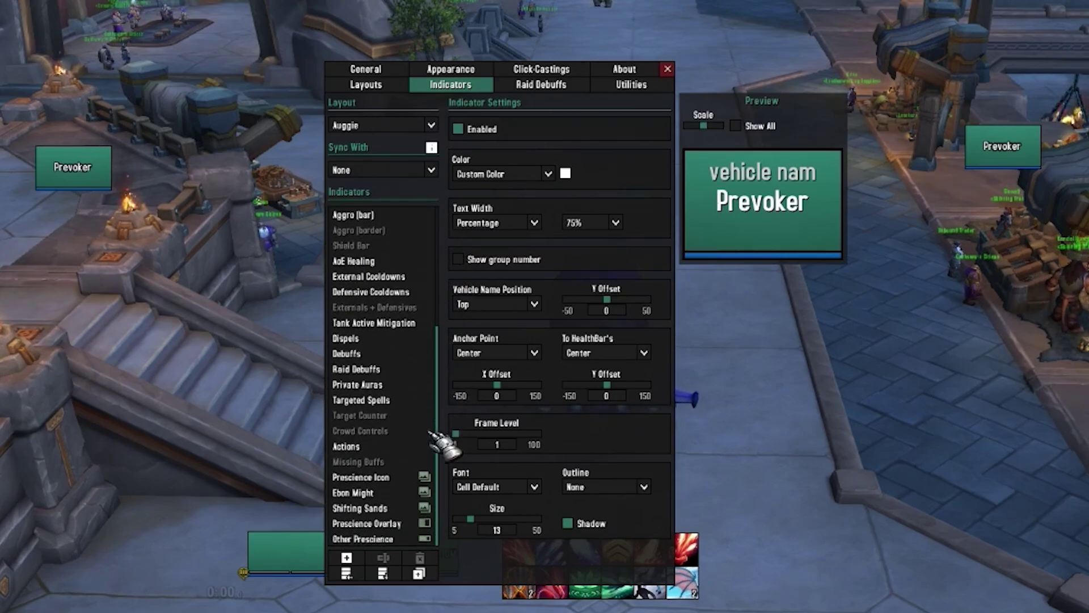
click(366, 477)
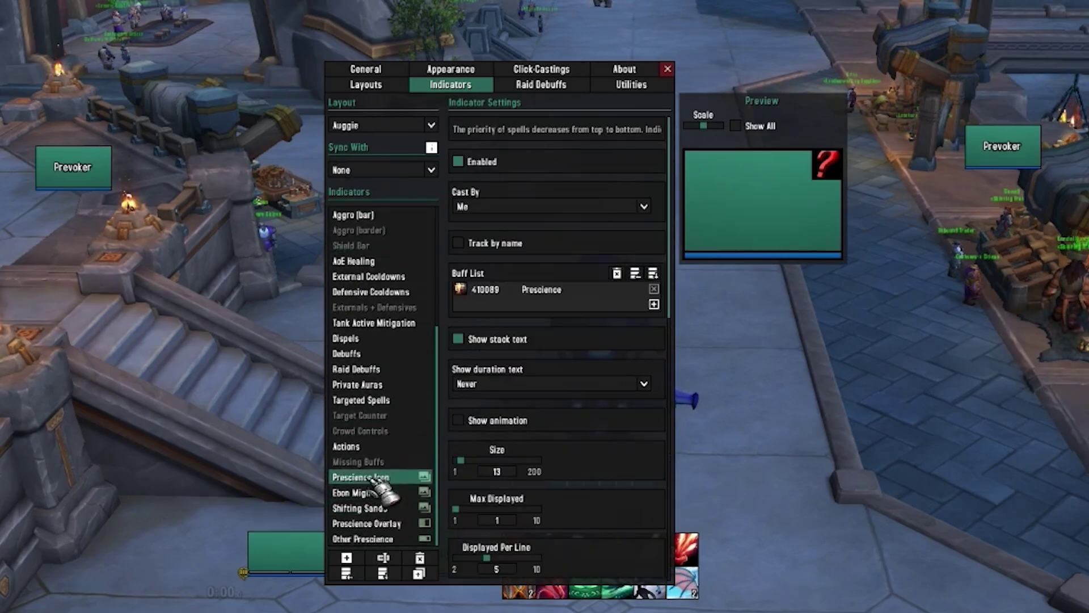
click(375, 492)
click(372, 508)
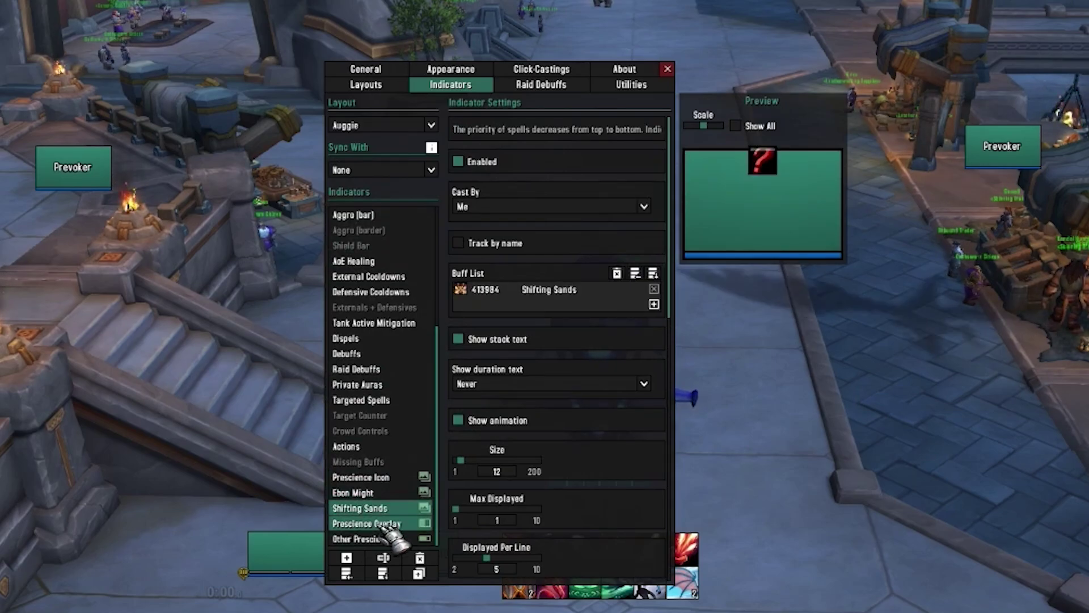
click(375, 523)
click(381, 538)
click(366, 477)
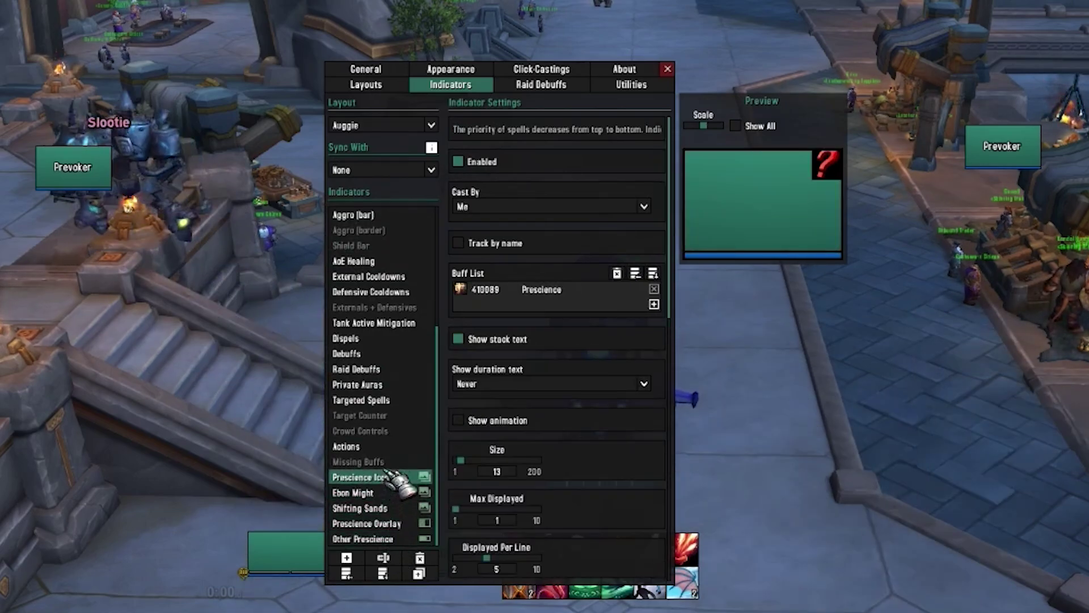